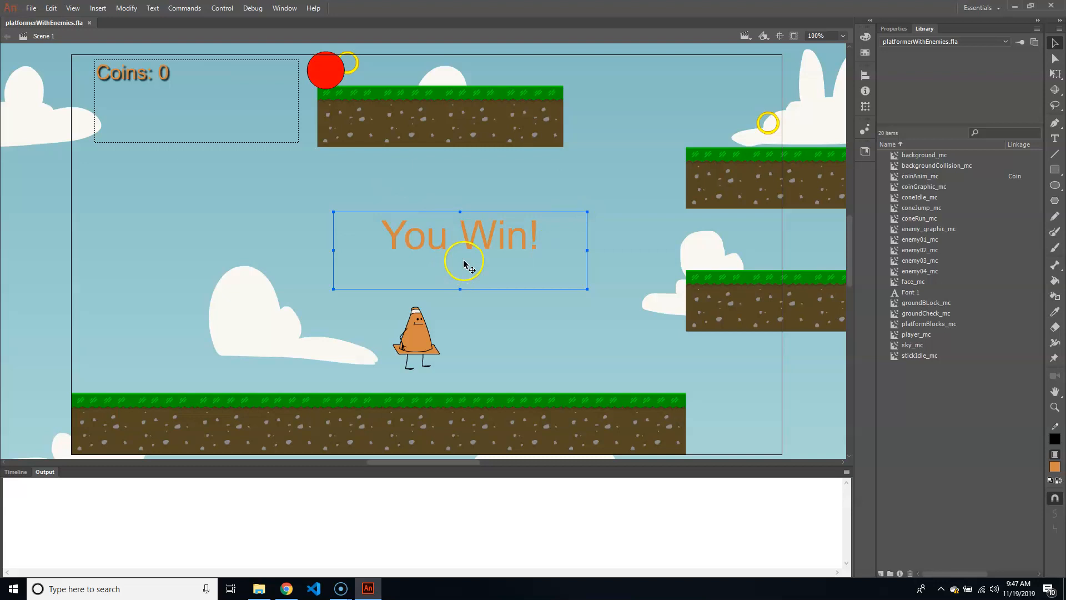
- In Publish Settings, target AIR 30.0 for Desktop and drop the HTML Wrapper output
{"action": "left_click", "coordinate": [29, 8]}
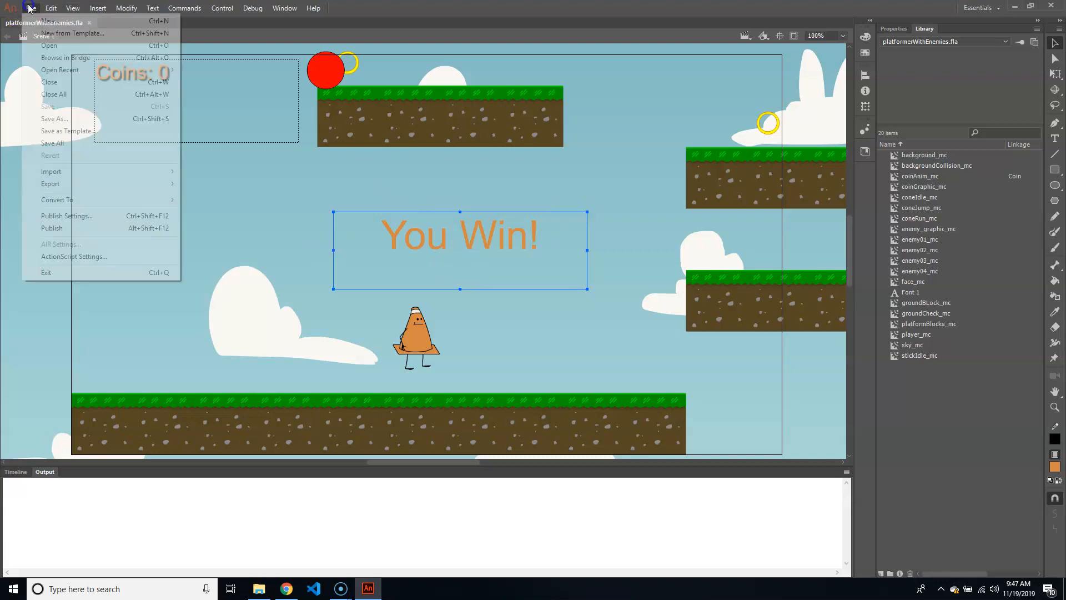
{"action": "left_click", "coordinate": [71, 217]}
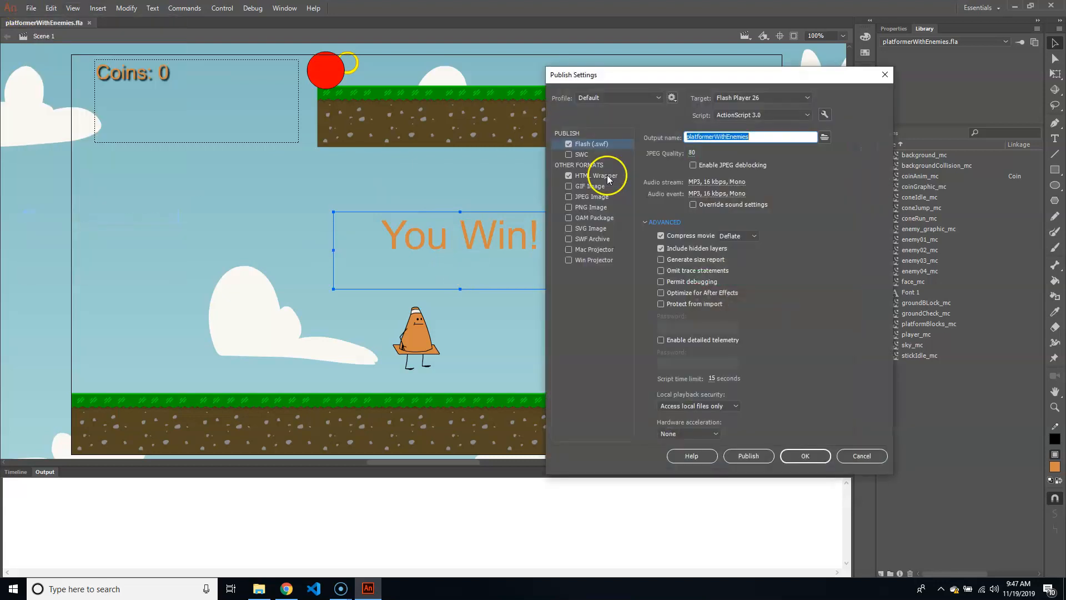
{"action": "left_click", "coordinate": [767, 95]}
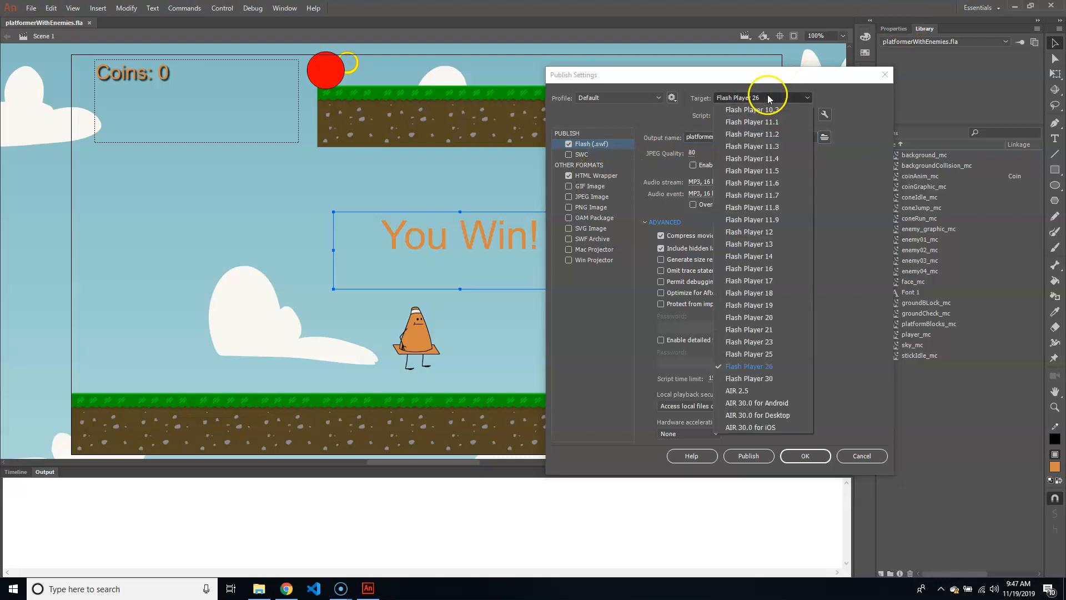
{"action": "left_click", "coordinate": [774, 416]}
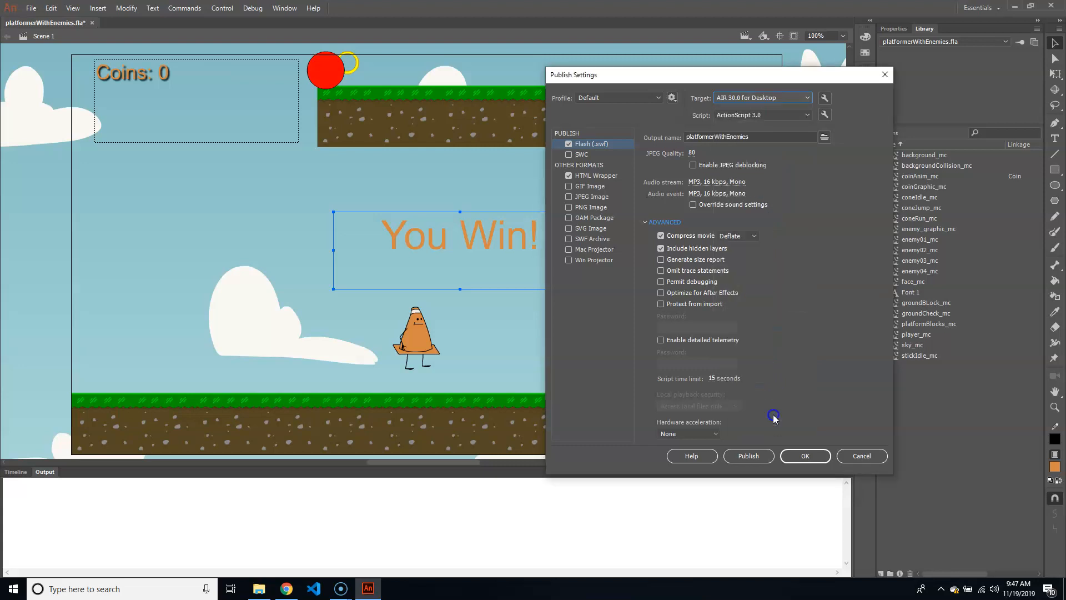
{"action": "left_click", "coordinate": [567, 175]}
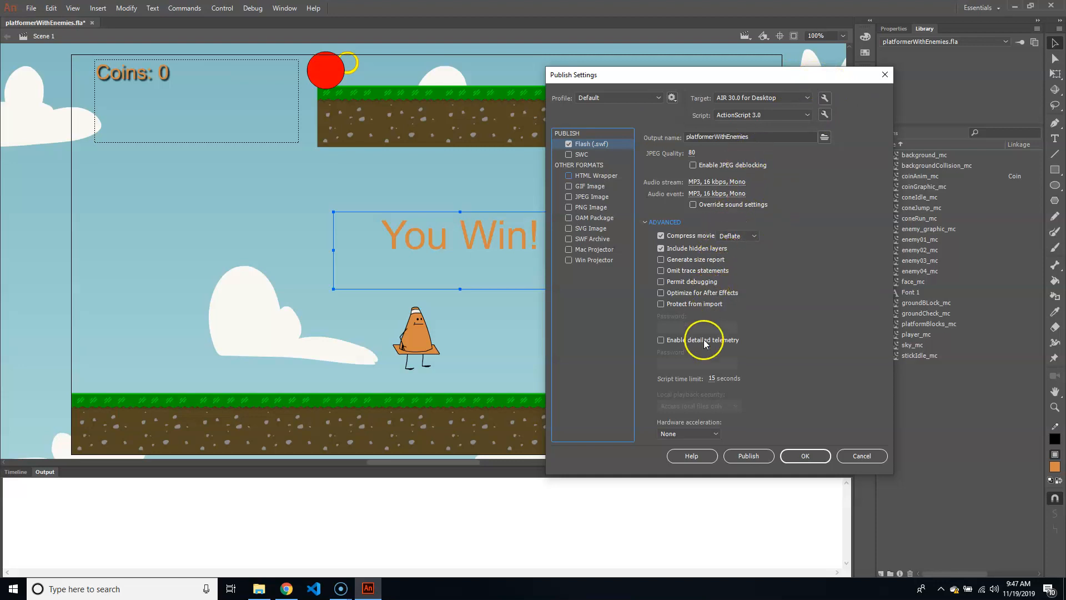
- Rename the output file from platformerWithEnemies to platformerForDesktop.swf, saved on the Desktop
{"action": "left_click", "coordinate": [826, 136]}
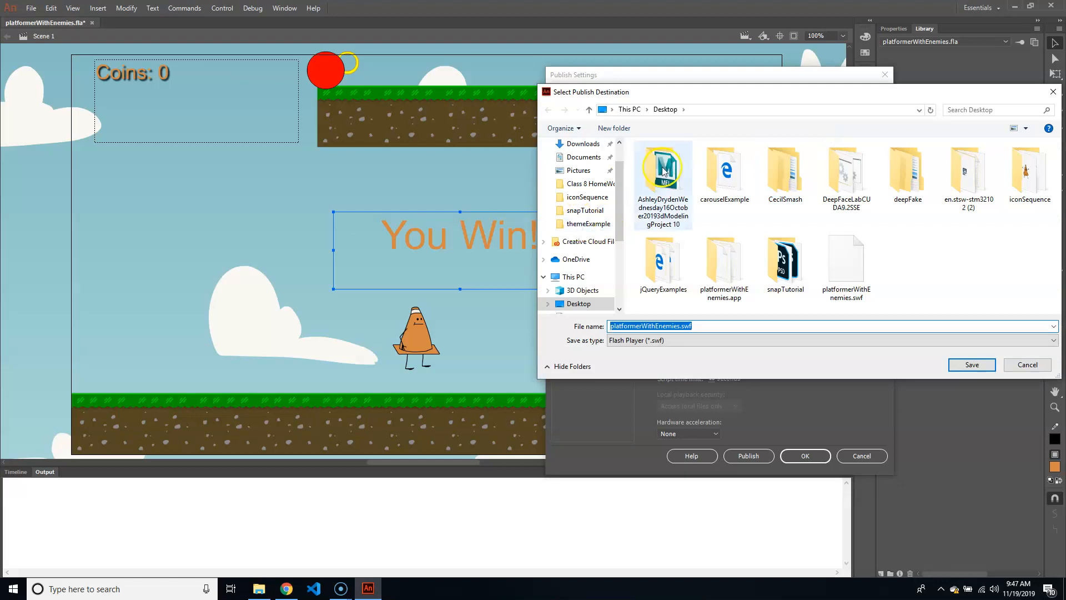
{"action": "left_click", "coordinate": [701, 325]}
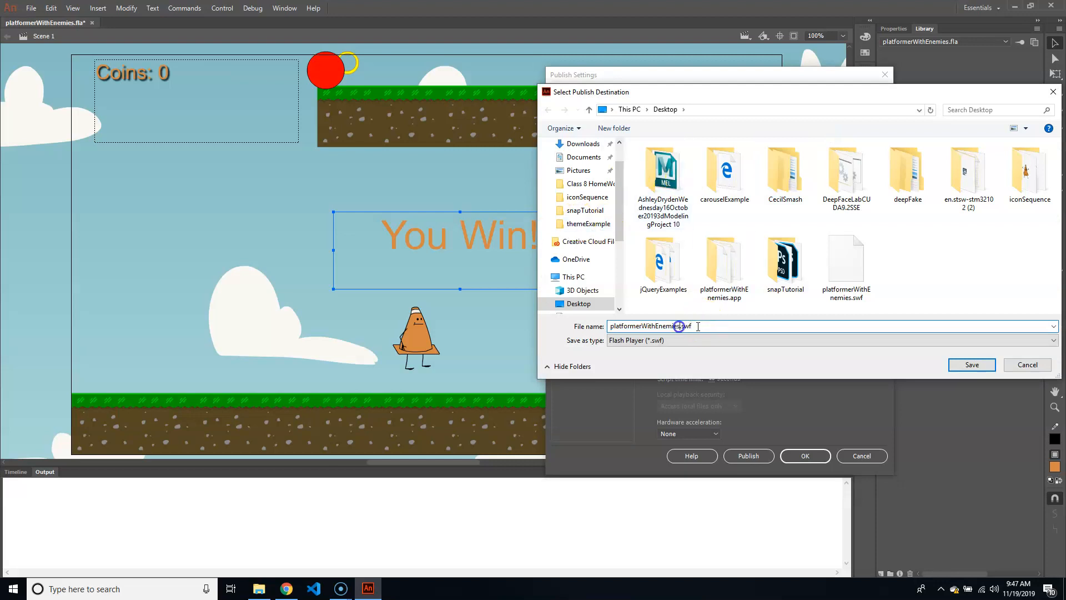
{"action": "key", "text": "Left"}
{"action": "key", "text": "Left"}
{"action": "key", "text": "Left"}
{"action": "key", "text": "Left"}
{"action": "key", "text": "BackSpace"}
{"action": "key", "text": "BackSpace"}
{"action": "key", "text": "BackSpace"}
{"action": "key", "text": "BackSpace"}
{"action": "key", "text": "BackSpace"}
{"action": "key", "text": "BackSpace"}
{"action": "key", "text": "BackSpace"}
{"action": "key", "text": "BackSpace"}
{"action": "key", "text": "BackSpace"}
{"action": "key", "text": "BackSpace"}
{"action": "key", "text": "BackSpace"}
{"action": "type", "text": "ForDesktop"}
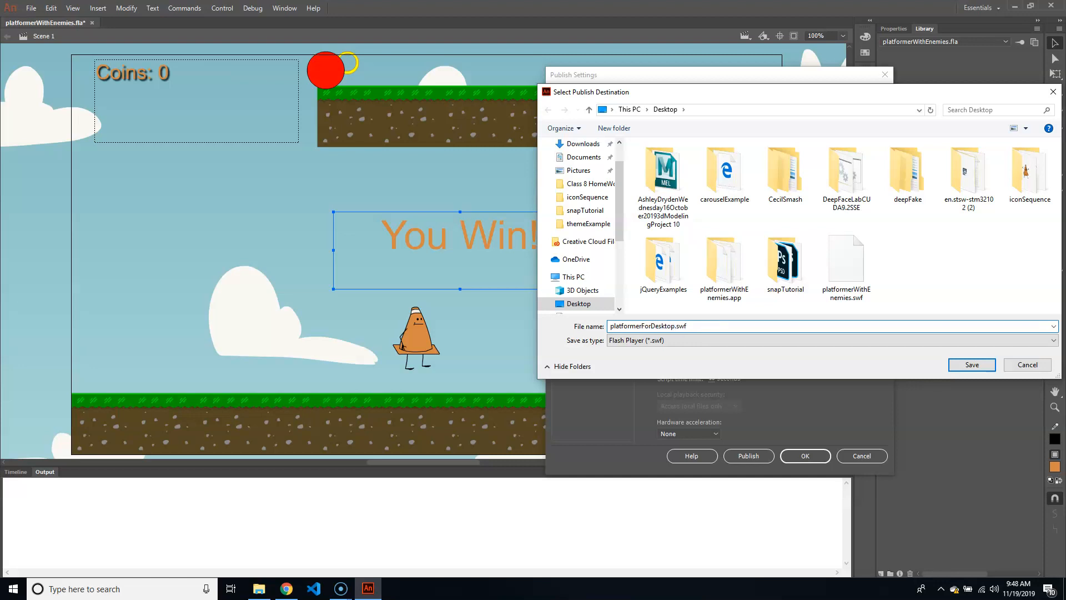
{"action": "left_click", "coordinate": [977, 366]}
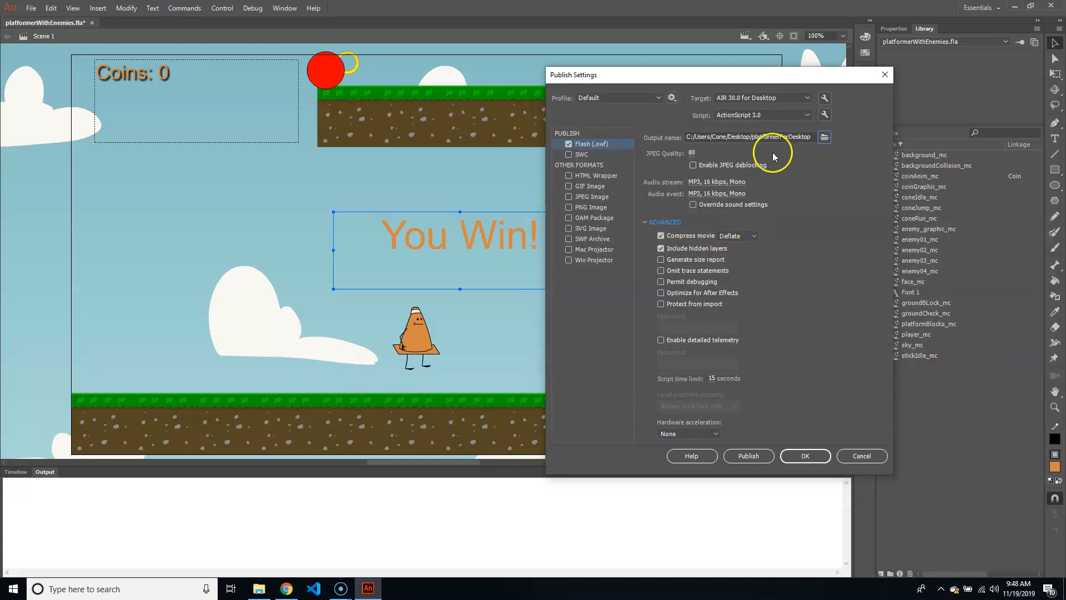
- In AIR Settings, package the output as an Application with runtime embedded
{"action": "left_click", "coordinate": [824, 98]}
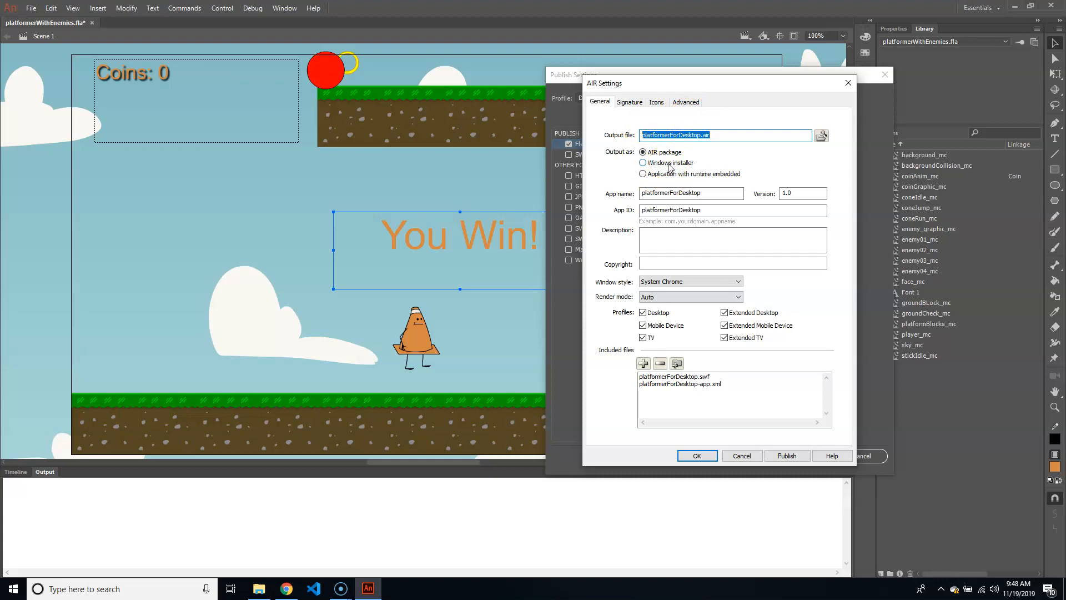
{"action": "left_click", "coordinate": [647, 174]}
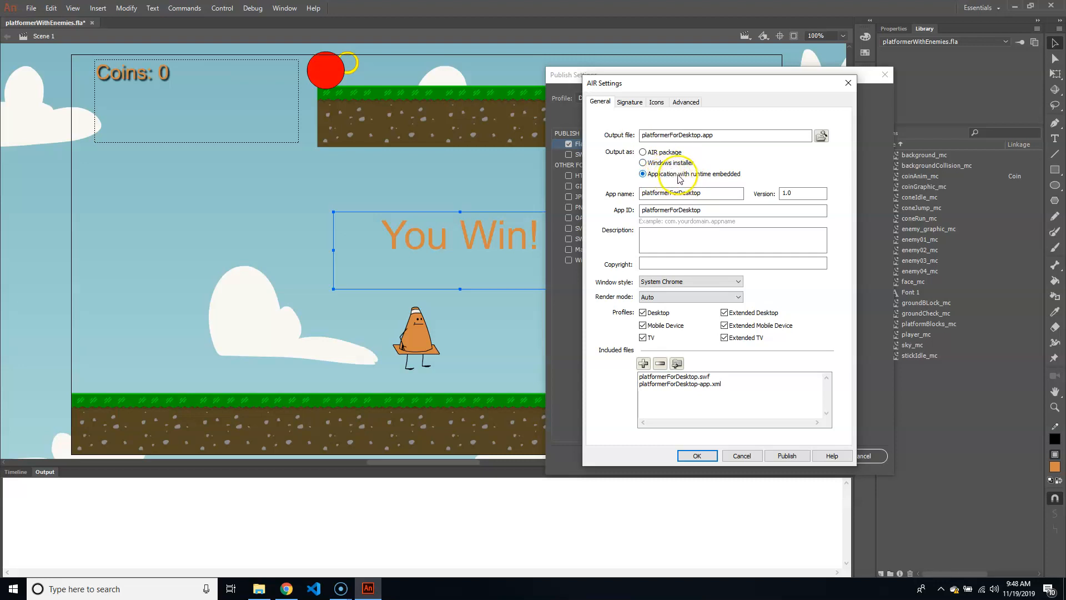
{"action": "left_click", "coordinate": [704, 209]}
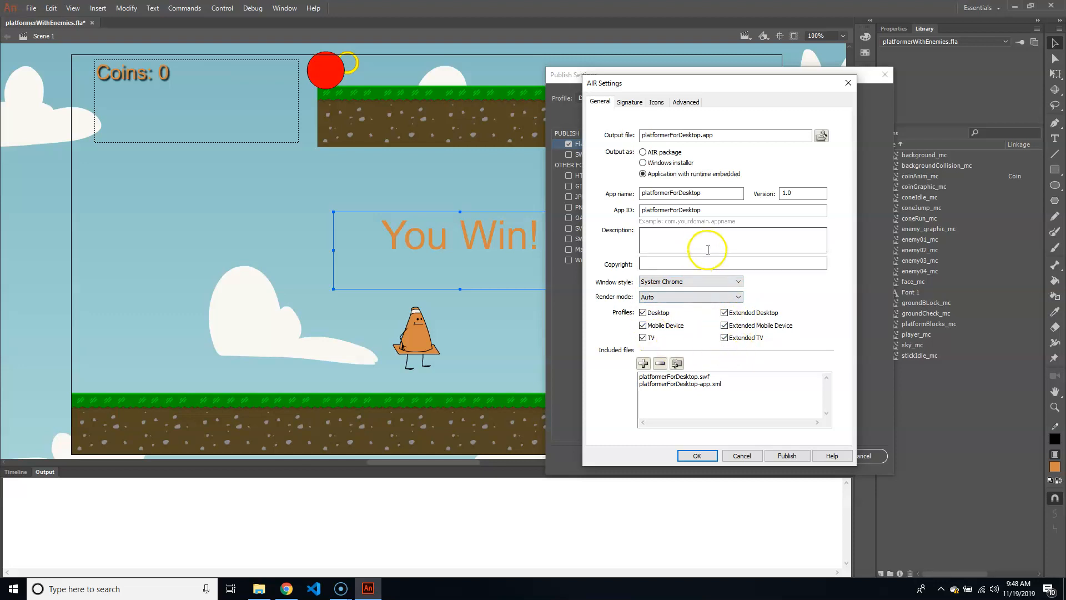
{"action": "left_click", "coordinate": [656, 102]}
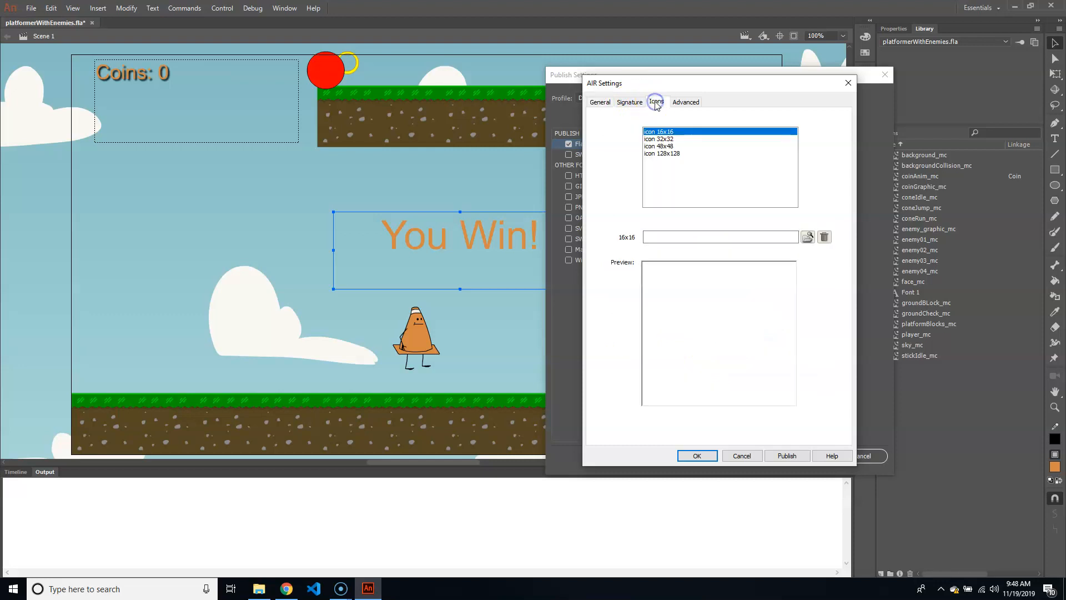
{"action": "left_click", "coordinate": [661, 146]}
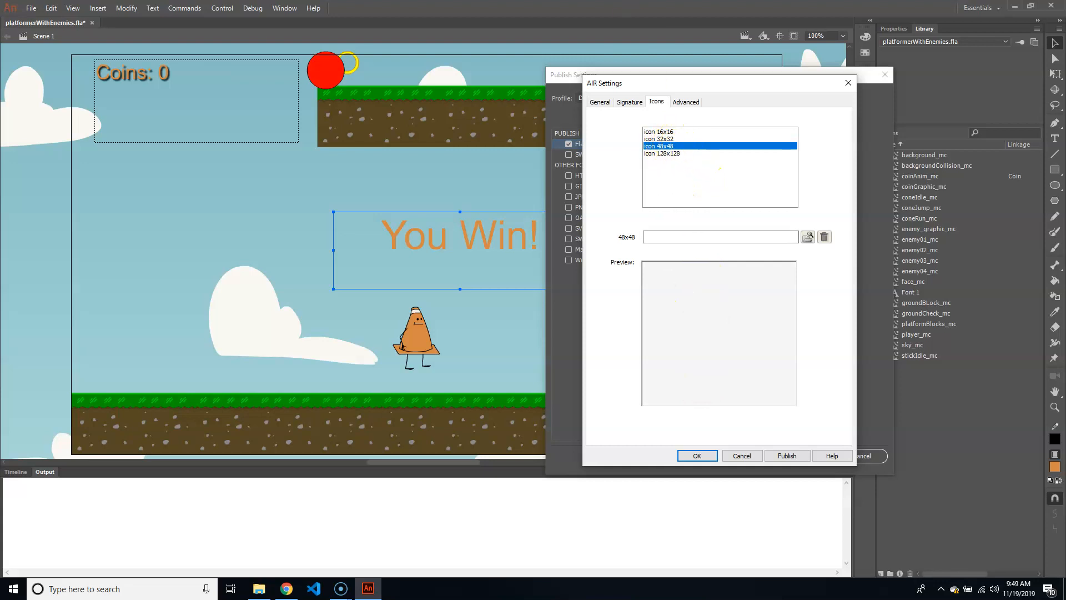
{"action": "left_click", "coordinate": [419, 339]}
- Create a self-signed certificate with publisher name and password, saved as platformerForDesktop.p12 on the Desktop
{"action": "left_click", "coordinate": [629, 101]}
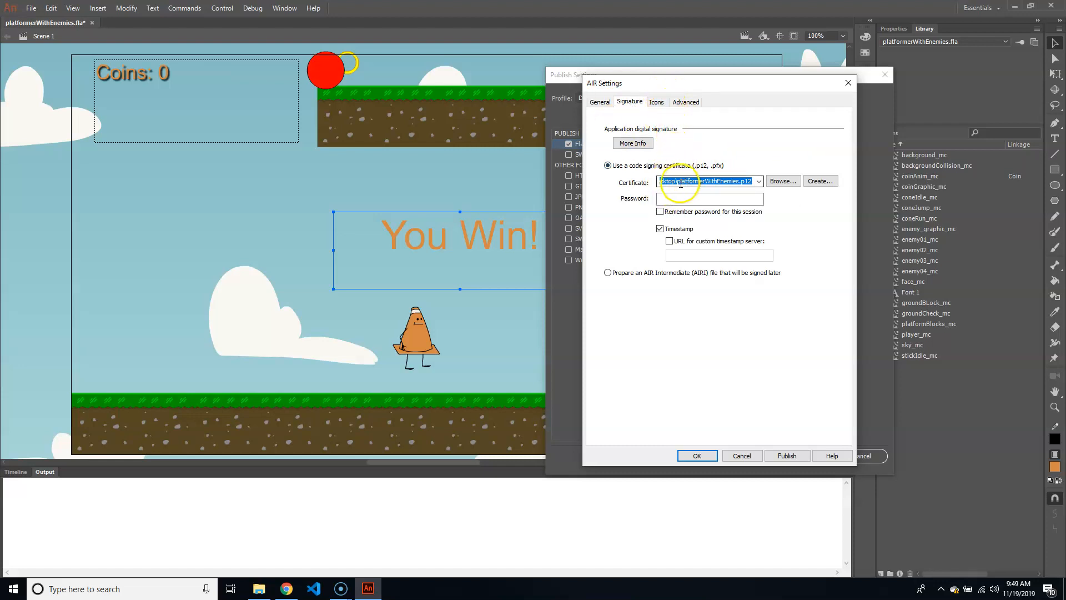
{"action": "left_click", "coordinate": [818, 181]}
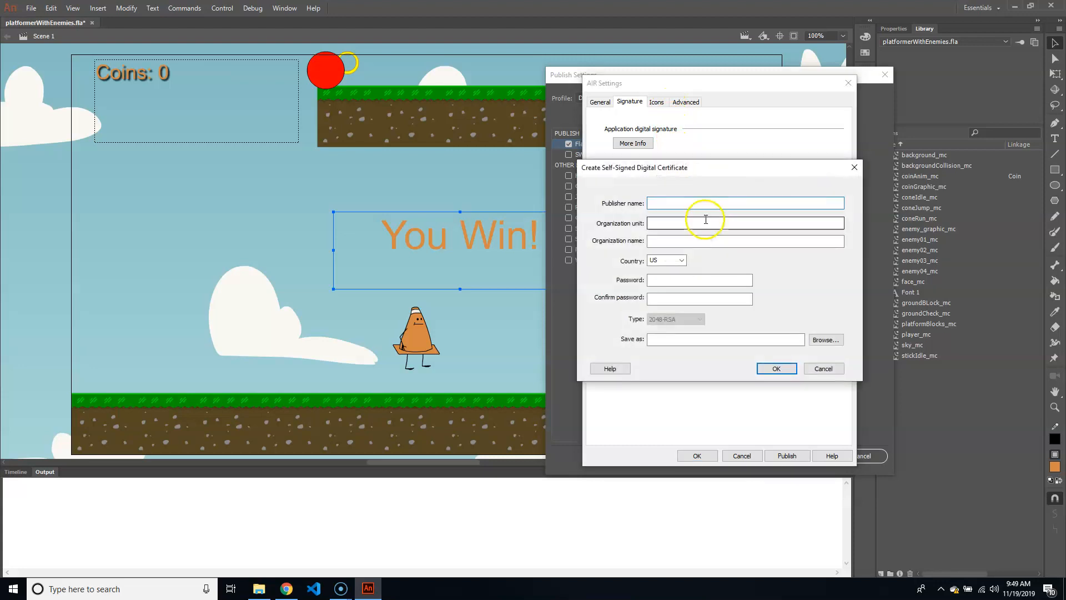
{"action": "left_click_drag", "start_coordinate": [715, 173], "coordinate": [700, 200]}
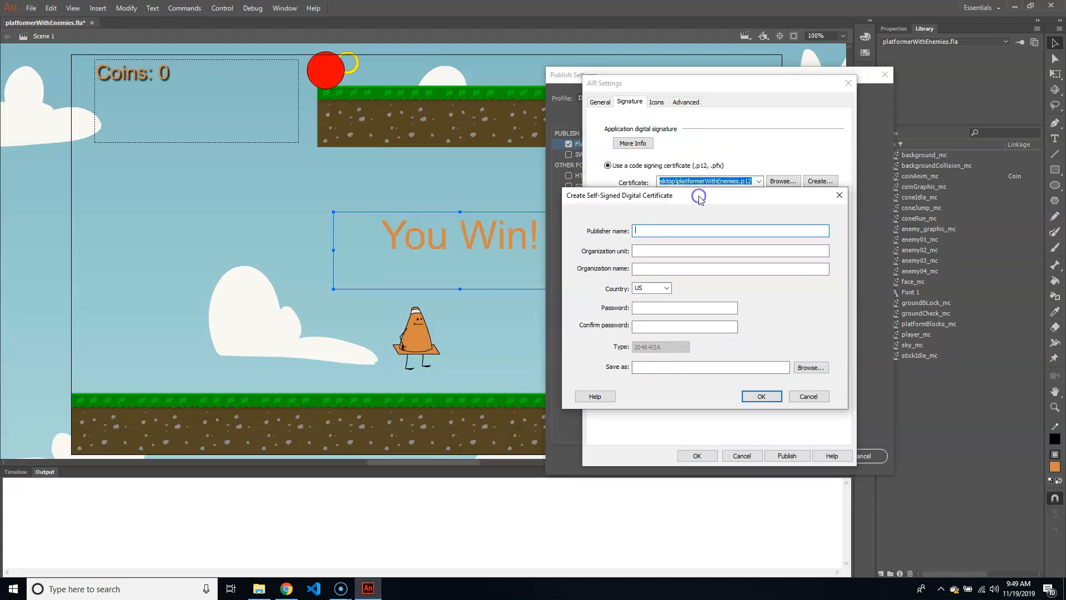
{"action": "type", "text": "Jon Cone"}
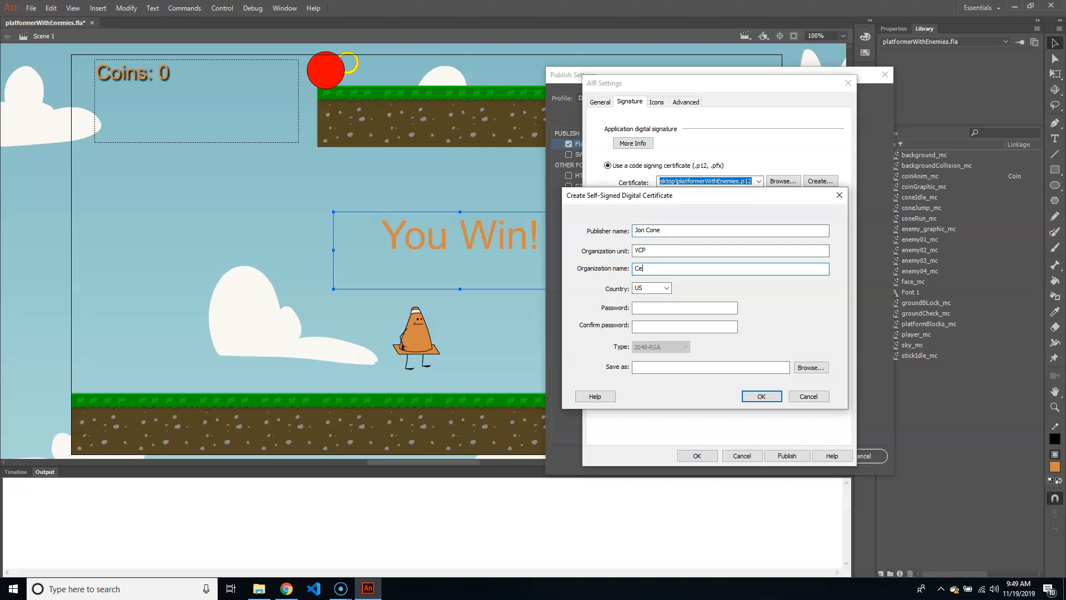
{"action": "left_click", "coordinate": [673, 309]}
{"action": "type", "text": "••"}
{"action": "type", "text": "••••"}
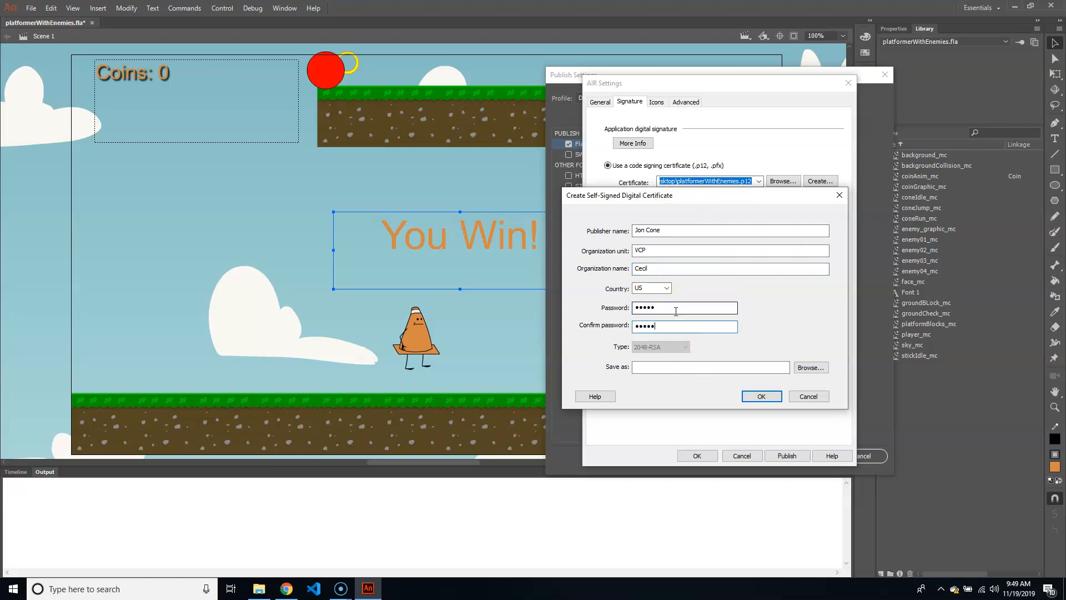
{"action": "left_click", "coordinate": [811, 367]}
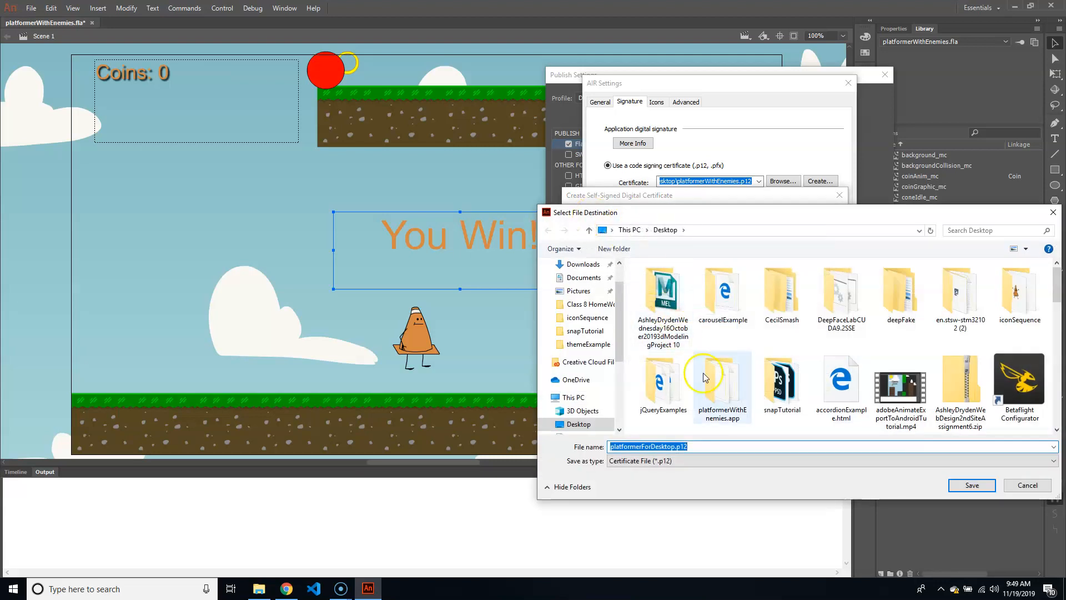
{"action": "left_click", "coordinate": [971, 487]}
{"action": "left_click", "coordinate": [762, 397]}
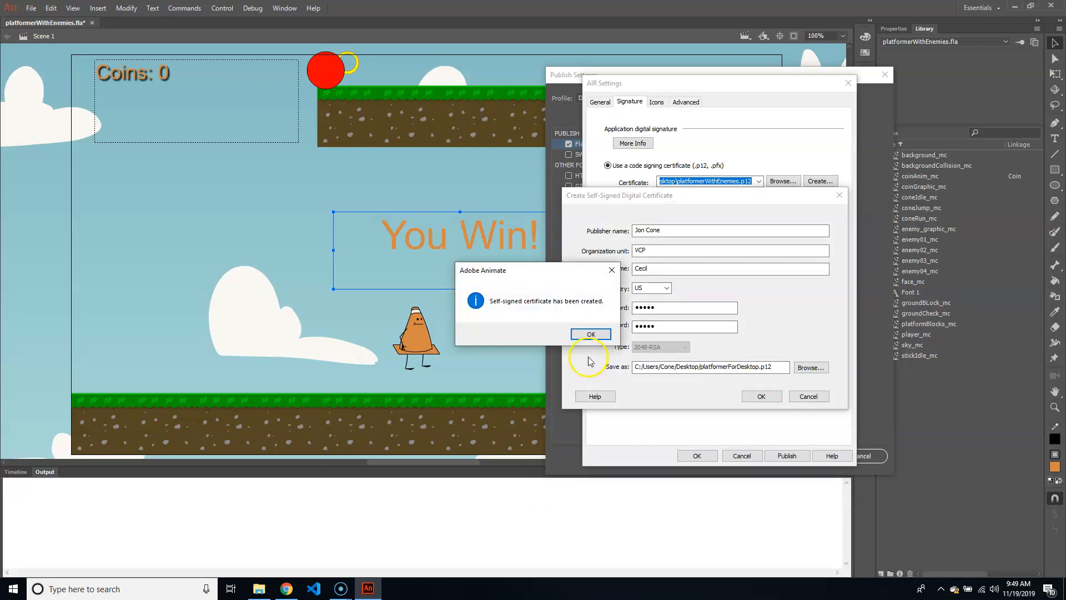
- Enter the certificate password in the Signature settings
{"action": "left_click", "coordinate": [591, 334]}
{"action": "left_click", "coordinate": [680, 204]}
{"action": "type", "text": "••"}
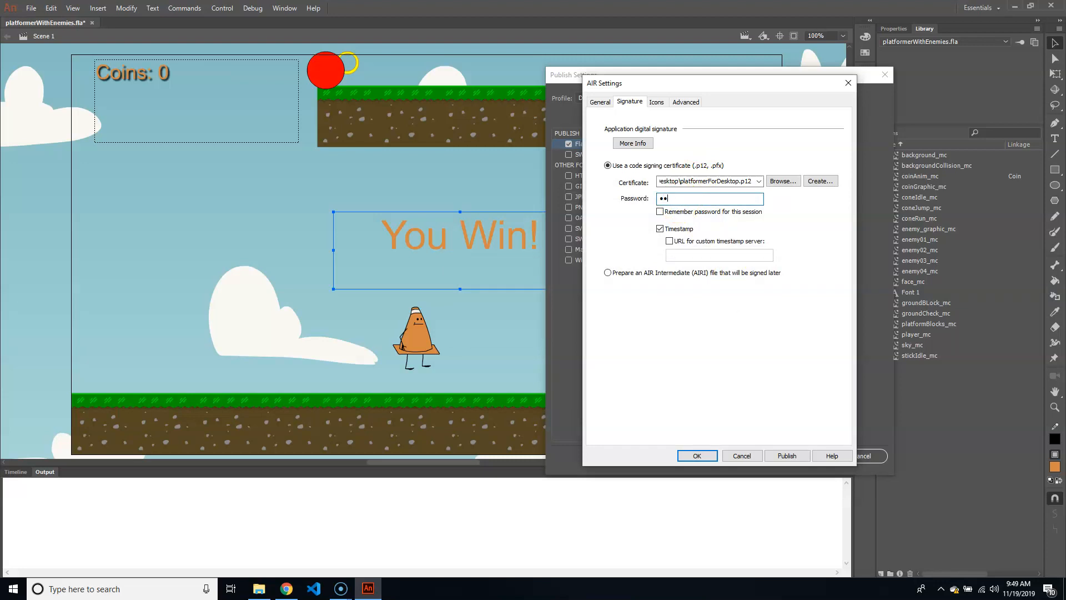
- Remember the password, turn off timestamping, and publish the desktop app despite the warning
{"action": "left_click", "coordinate": [661, 212]}
{"action": "left_click", "coordinate": [661, 230]}
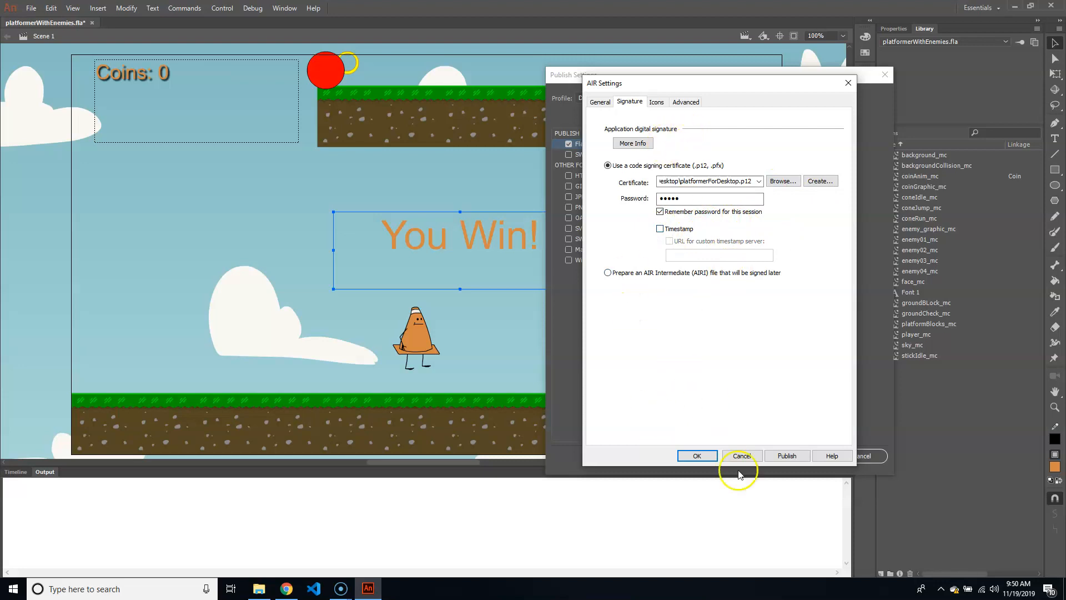
{"action": "left_click", "coordinate": [788, 456]}
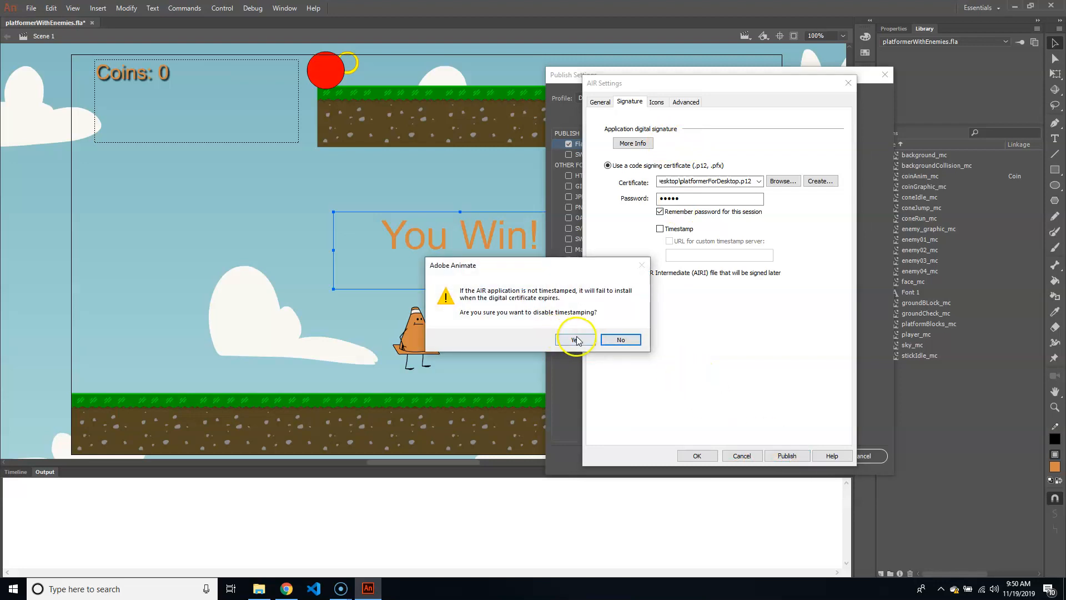
{"action": "left_click", "coordinate": [575, 340]}
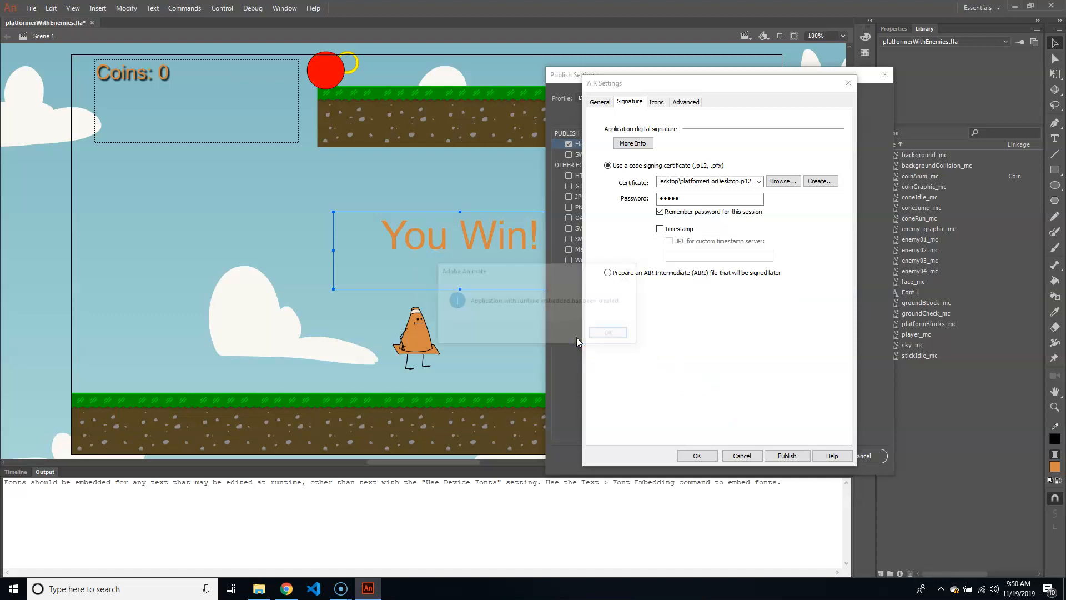
{"action": "left_click", "coordinate": [611, 333]}
- Accept AIR Settings, close Publish Settings, and minimize Animate
{"action": "left_click", "coordinate": [697, 456]}
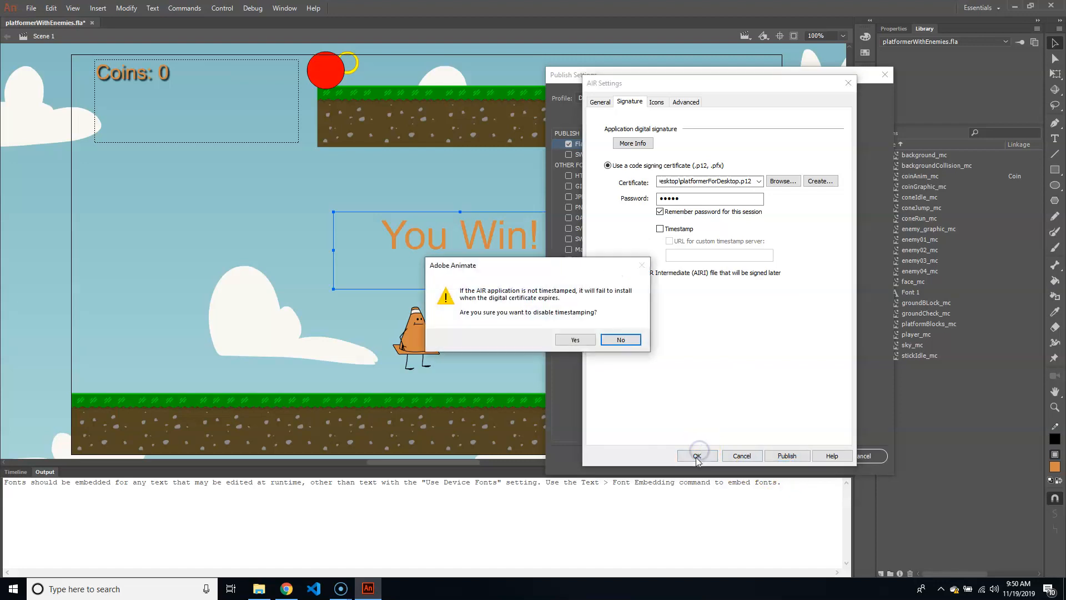
{"action": "left_click", "coordinate": [576, 339]}
{"action": "left_click", "coordinate": [806, 455]}
{"action": "left_click", "coordinate": [1015, 7]}
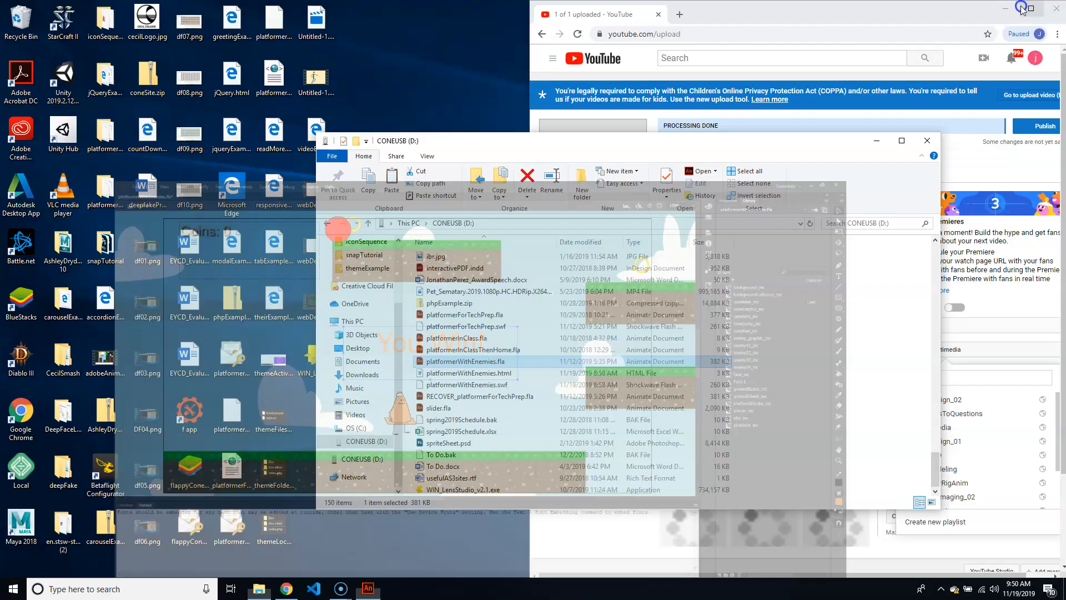
- Close the USB drive window and launch platformerWithEnemies.exe from its .app folder on the desktop
{"action": "left_click", "coordinate": [925, 141]}
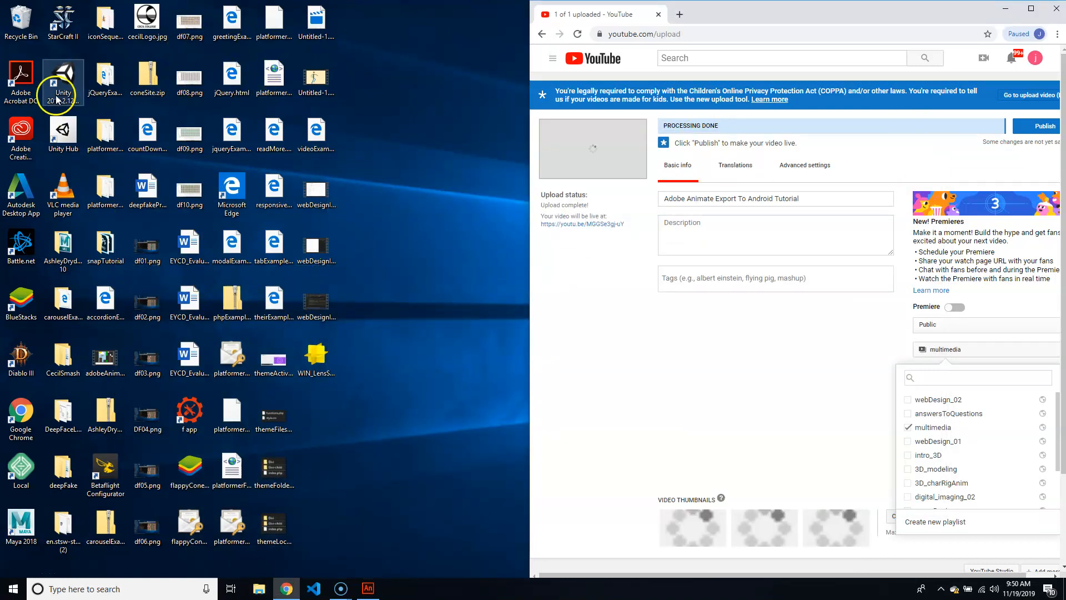
{"action": "left_click", "coordinate": [104, 183]}
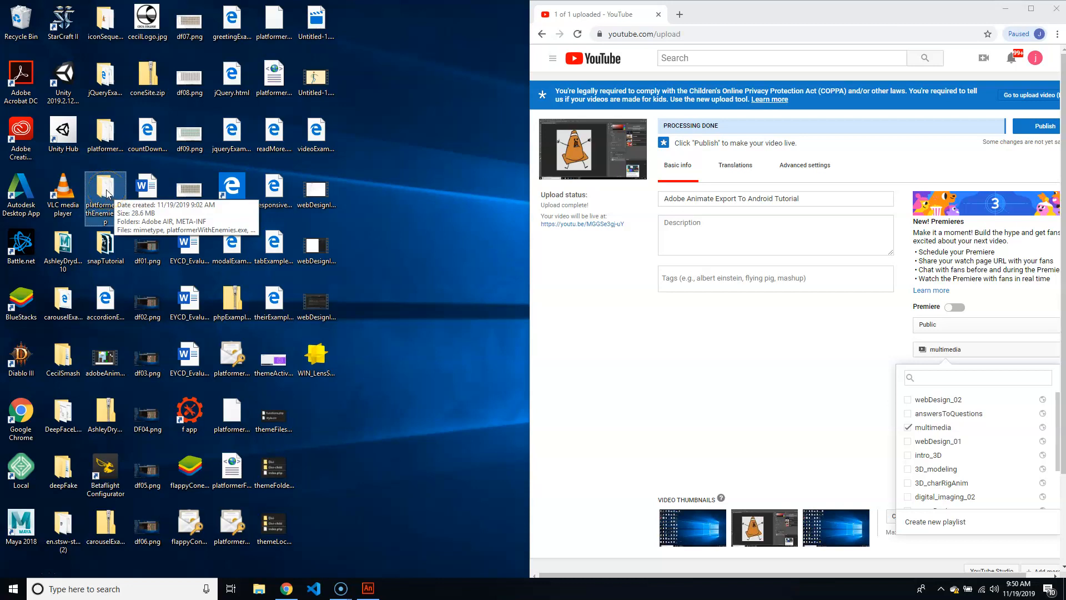
{"action": "double_click", "coordinate": [107, 193]}
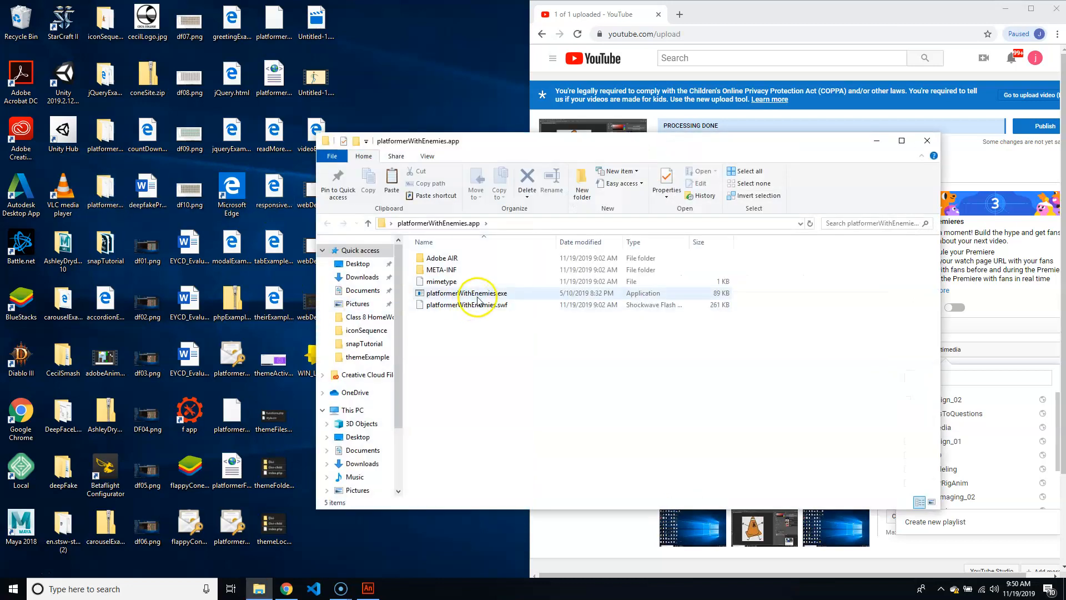
{"action": "left_click", "coordinate": [481, 297]}
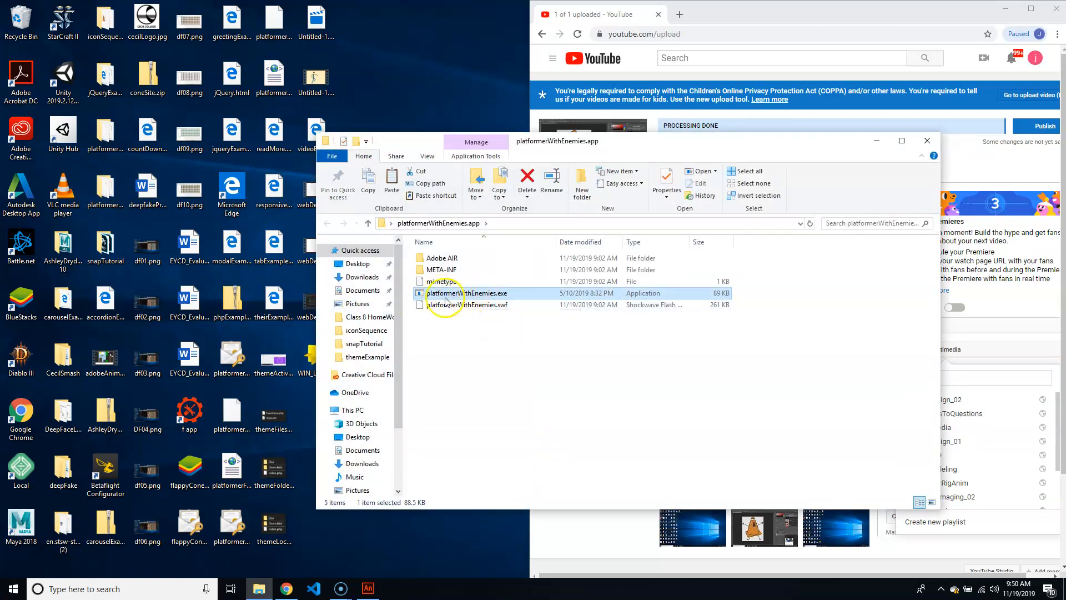
{"action": "double_click", "coordinate": [464, 294]}
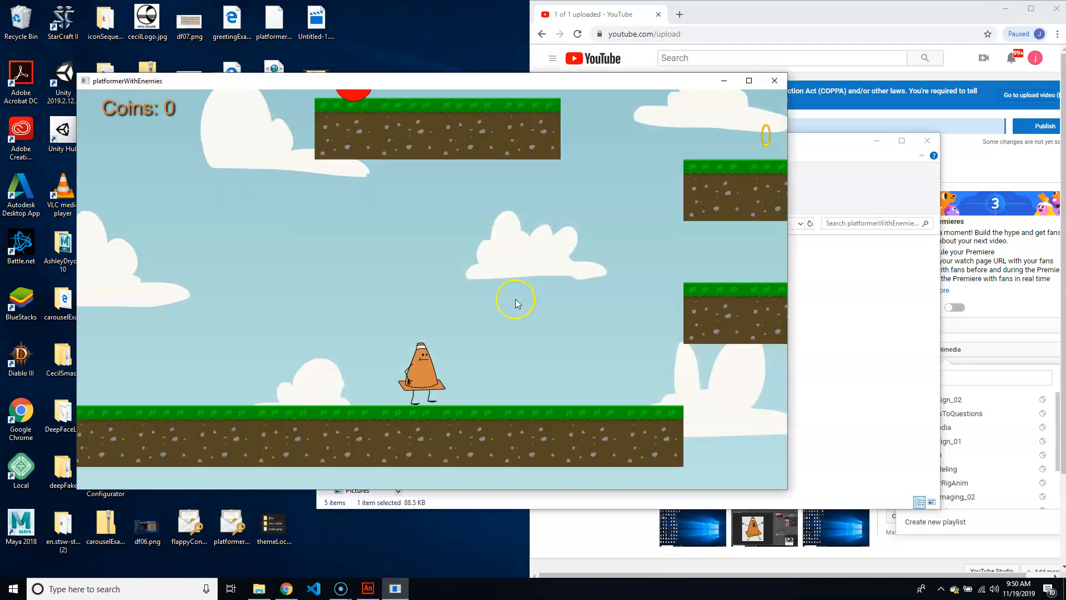
- Run and jump with the arrow keys and space to collect 2 of 8 coins, then close the game
{"action": "key", "text": "Left"}
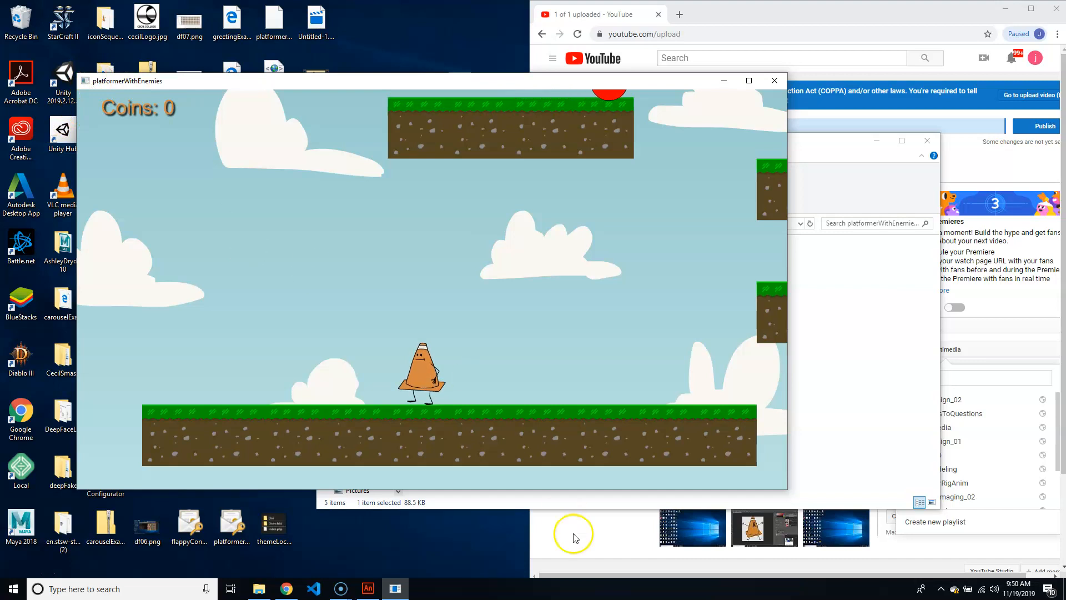
{"action": "key", "text": "Right"}
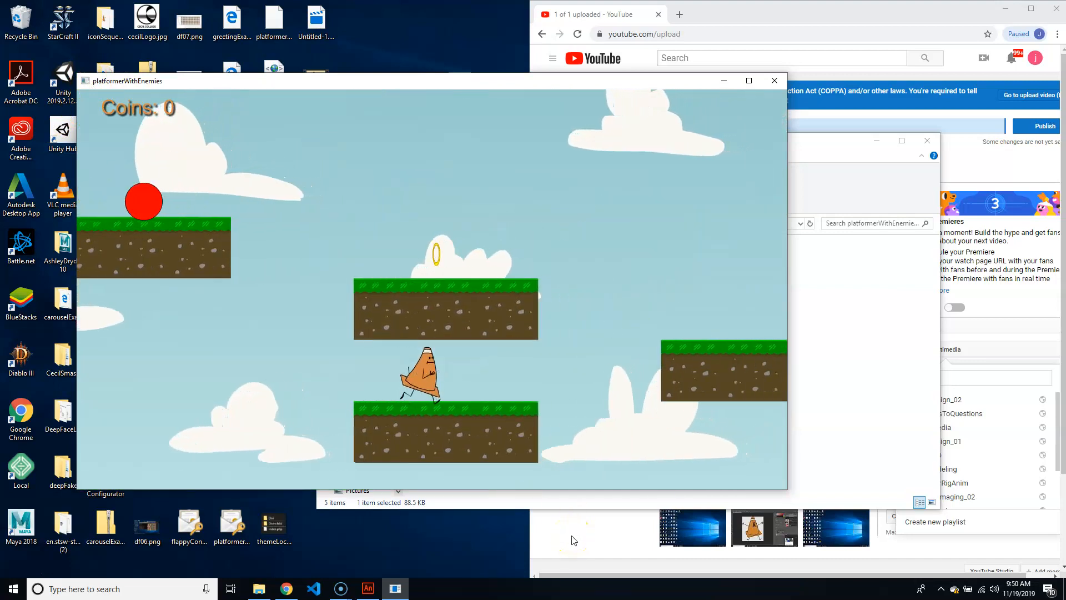
{"action": "key", "text": "space"}
{"action": "key", "text": "Left"}
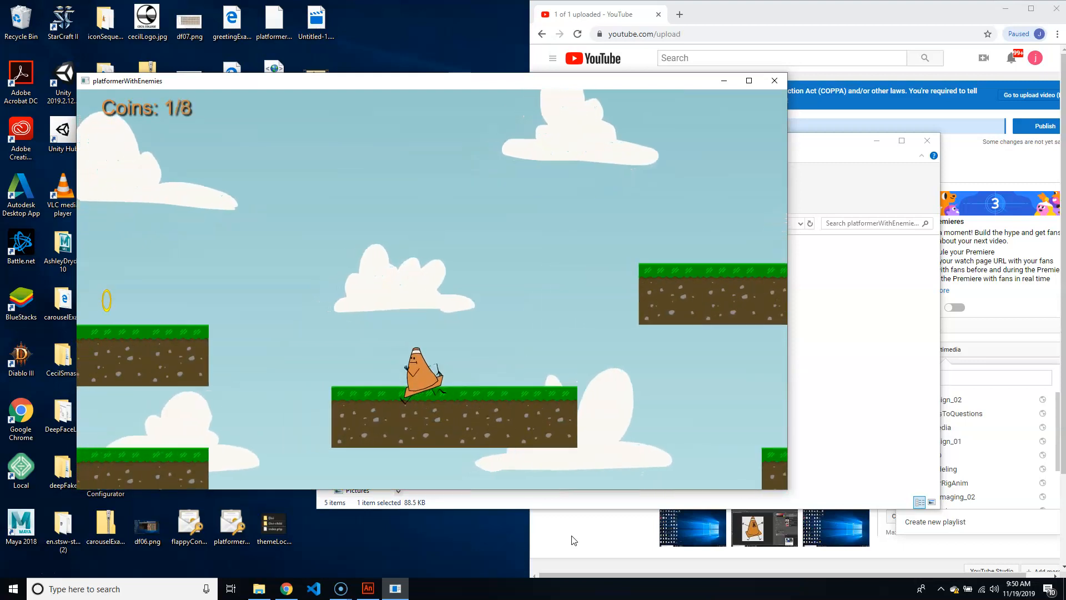
{"action": "key", "text": "space"}
{"action": "key", "text": "space"}
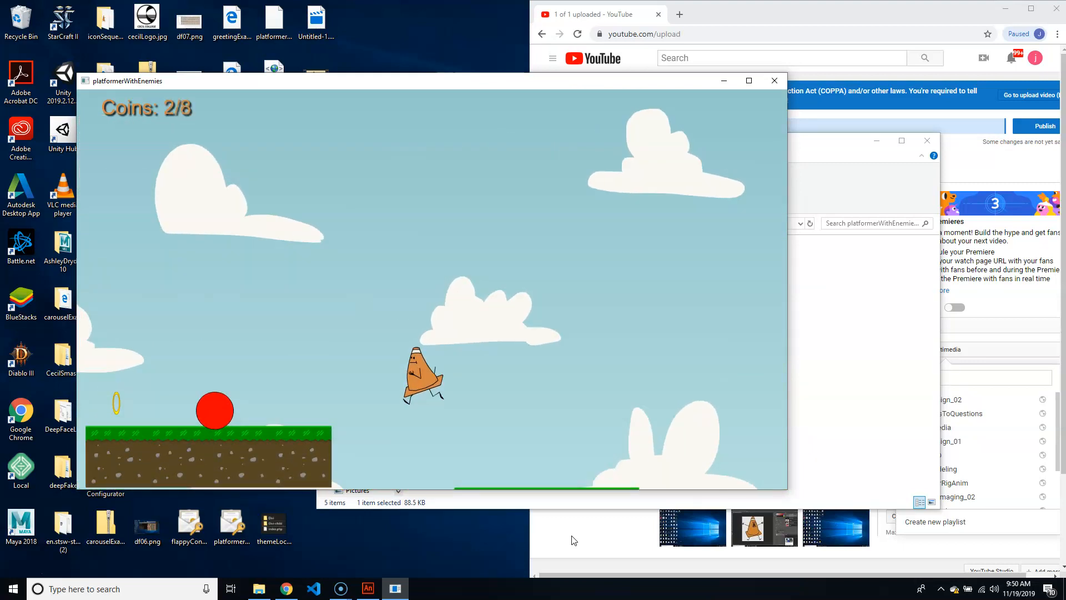
{"action": "key", "text": "Right"}
{"action": "key", "text": "space"}
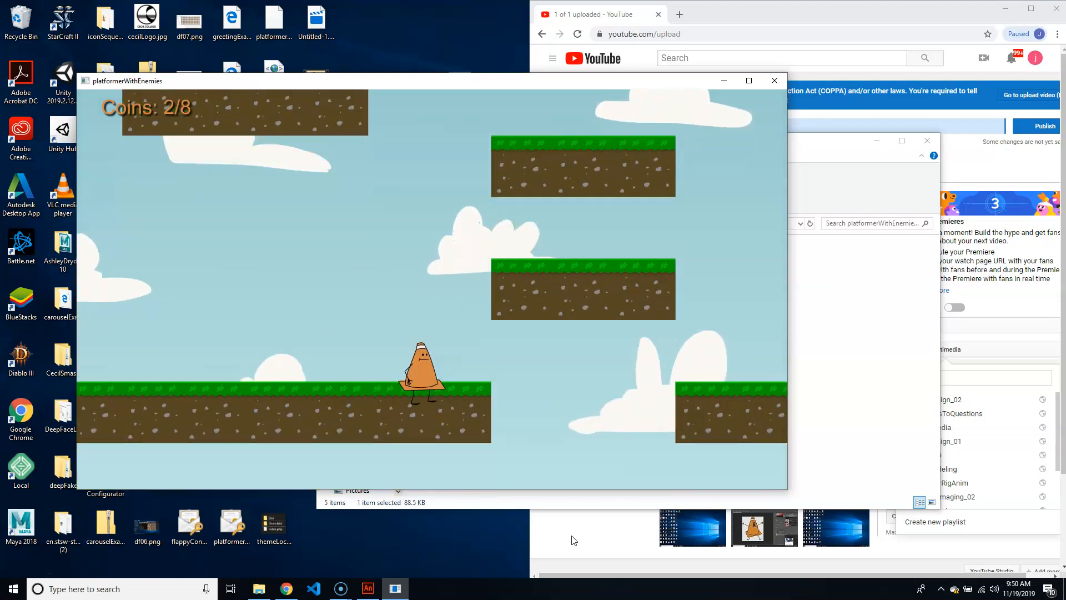
{"action": "left_click", "coordinate": [775, 88]}
{"action": "left_click", "coordinate": [170, 409]}
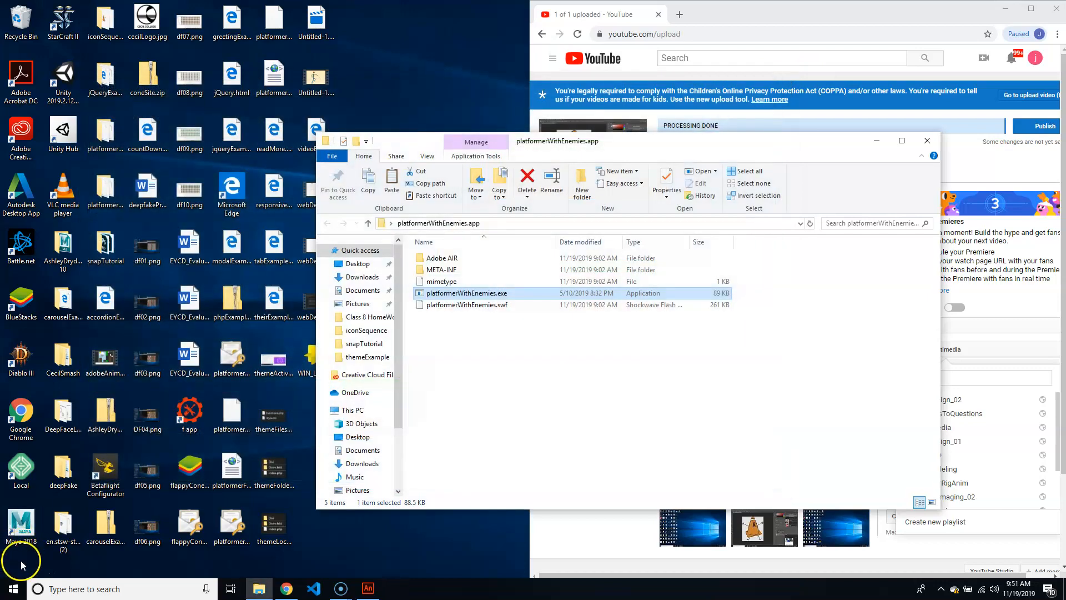